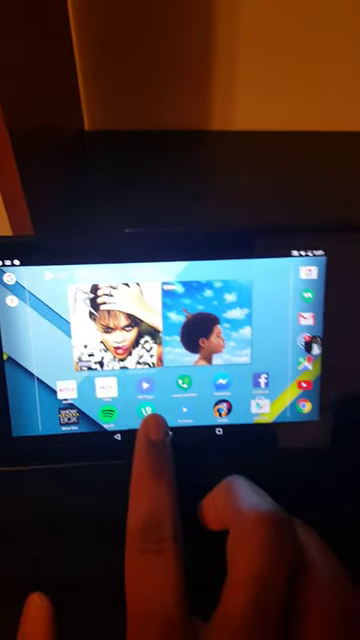
left_click(150, 410)
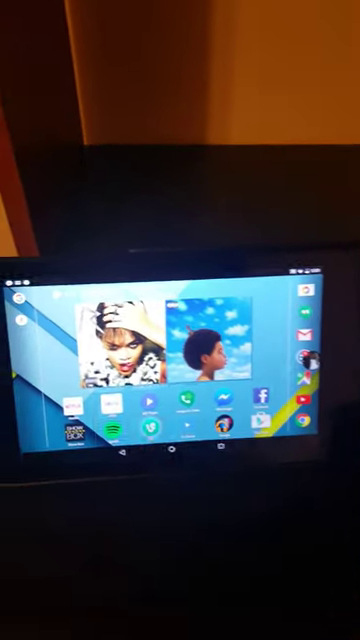